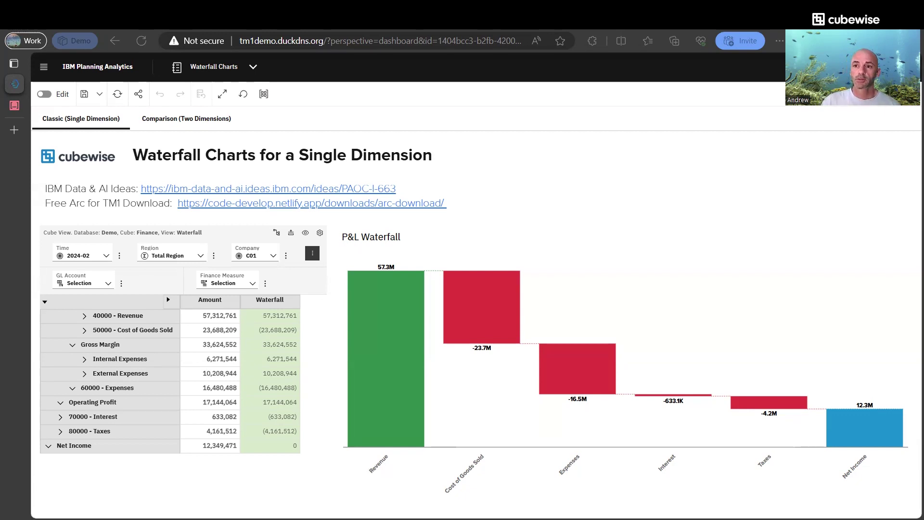
# Open the MDX of the Finance cube view, enlarge the editor, and insert blank lines before STRTOVALUE and SELECT for readability
pyautogui.click(305, 278)
pyautogui.click(408, 94)
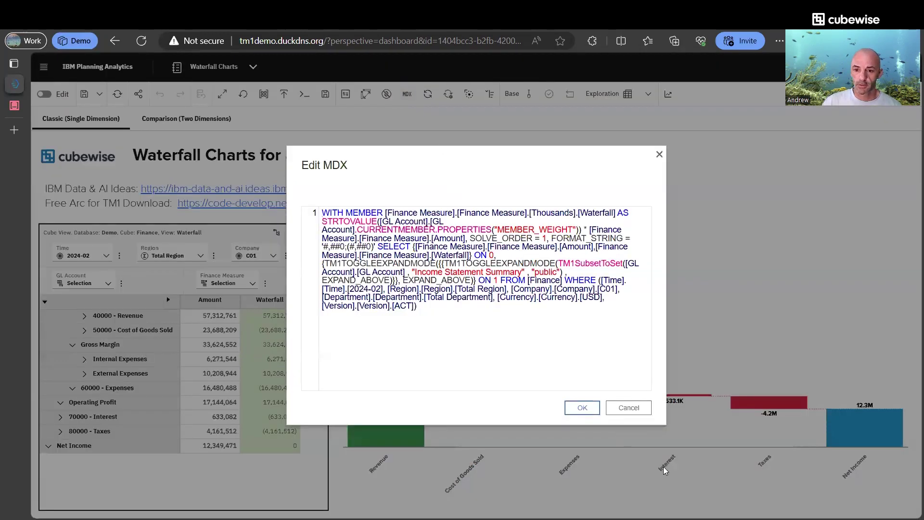
pyautogui.moveTo(666, 423); pyautogui.dragTo(828, 464)
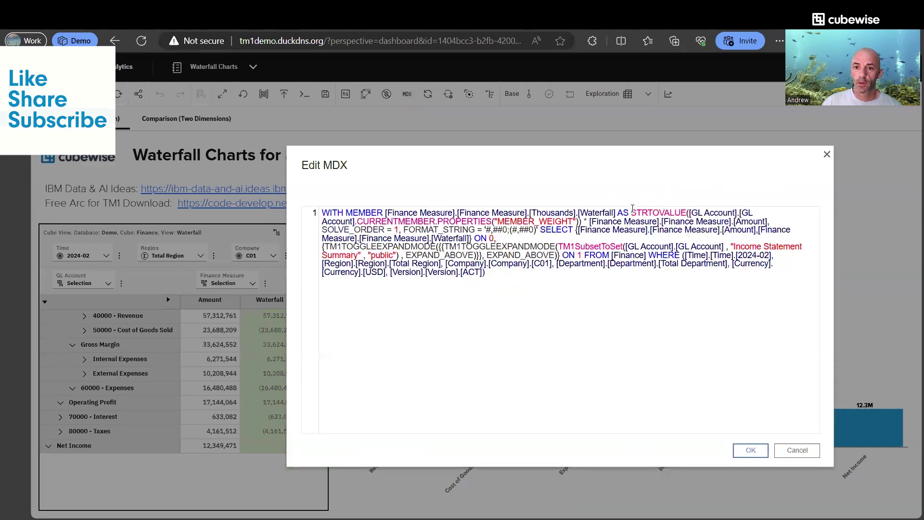
pyautogui.press('Return')
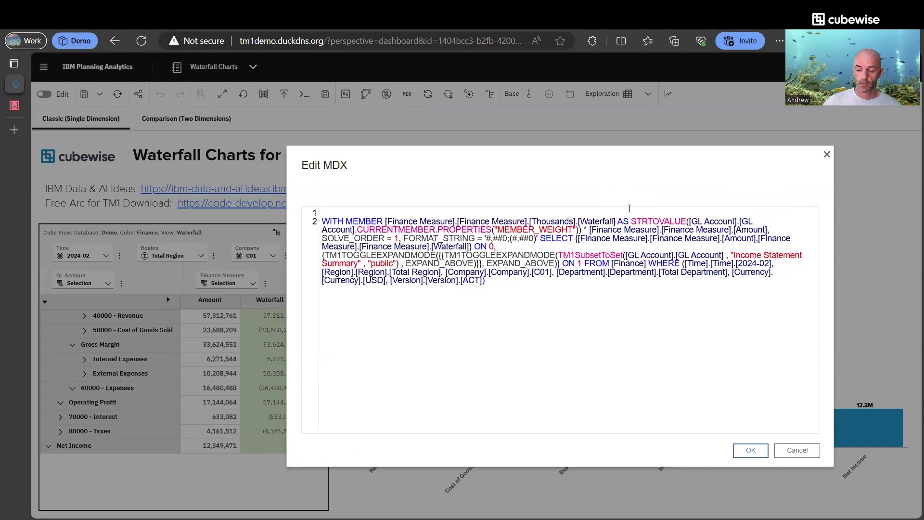
pyautogui.press('BackSpace')
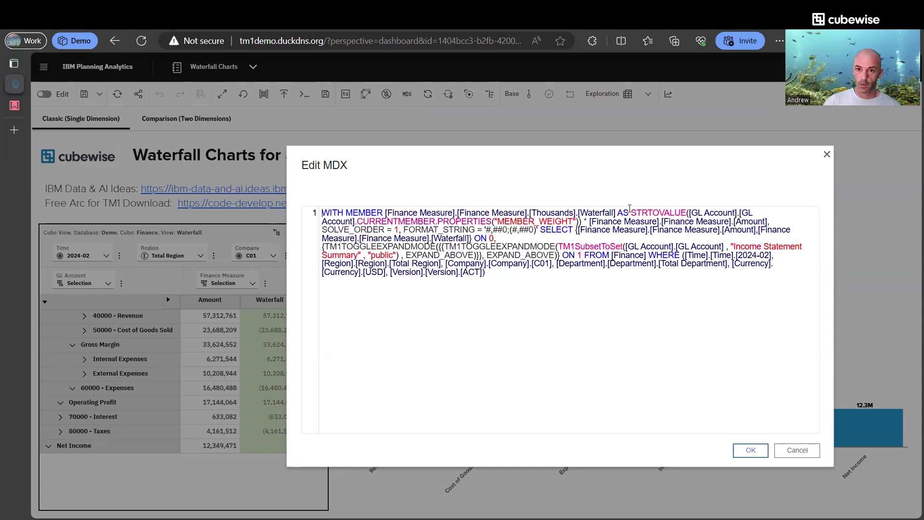
pyautogui.click(632, 213)
pyautogui.press('Return')
pyautogui.press('Return')
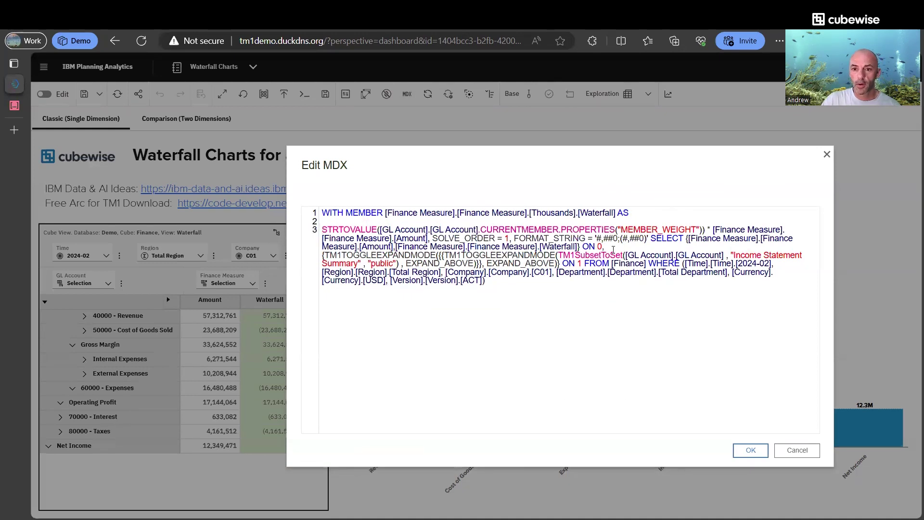
pyautogui.click(649, 238)
pyautogui.press('Return')
pyautogui.press('Return')
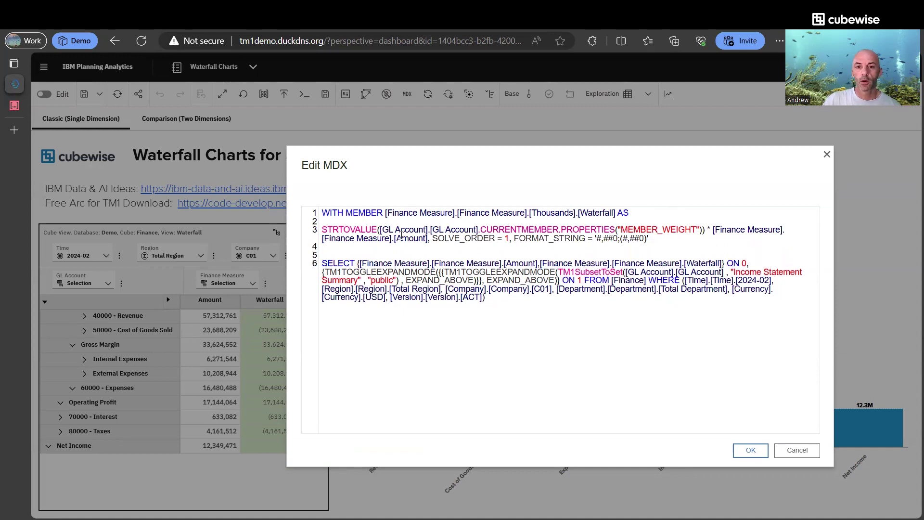
# Examine the MEMBER_WEIGHT property, STRTOVALUE function and Amount reference in the Waterfall member formula, and cancel out of the MDX
pyautogui.moveTo(699, 230); pyautogui.dragTo(385, 230)
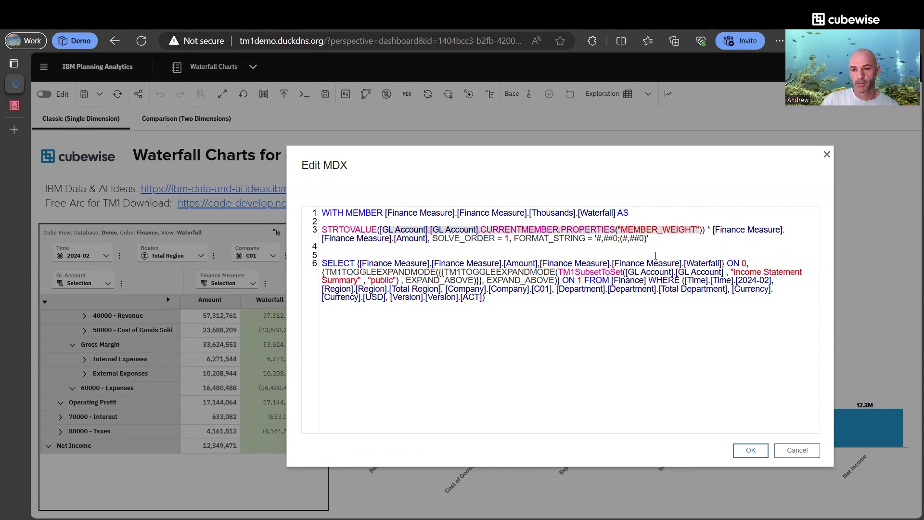
pyautogui.doubleClick(351, 230)
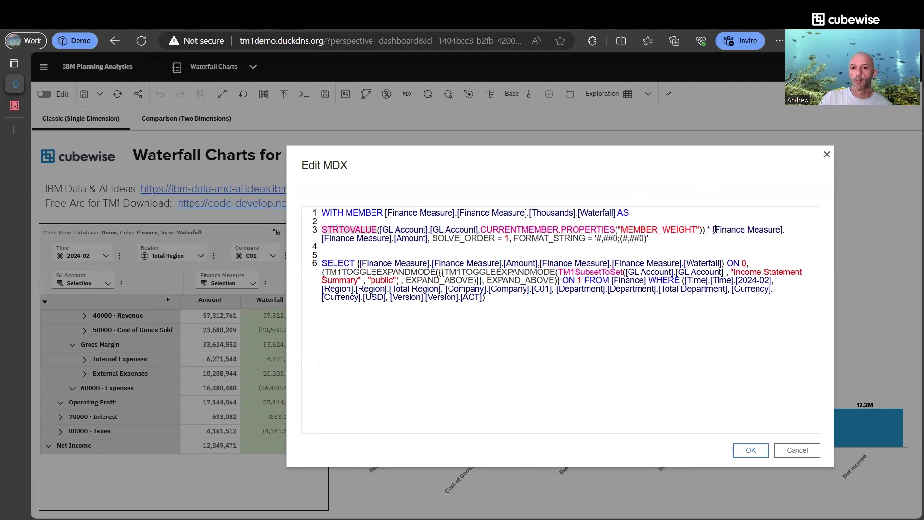
pyautogui.click(416, 237)
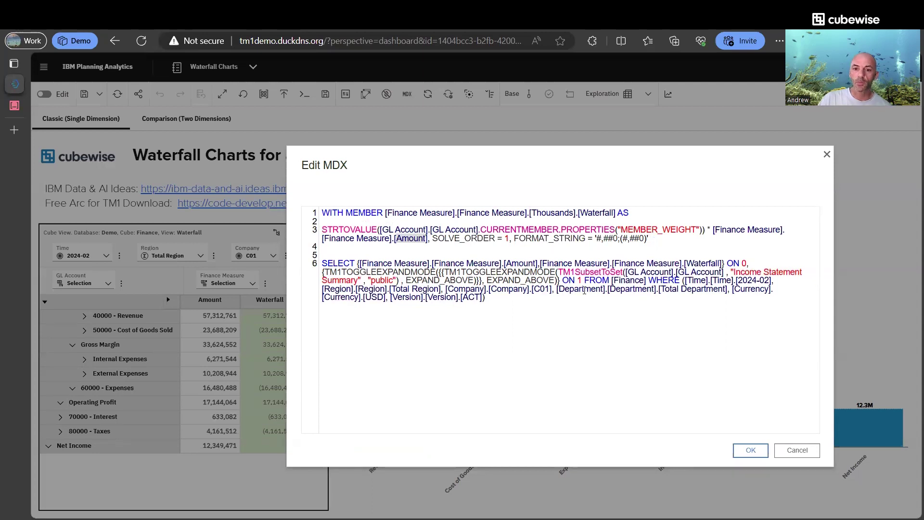
pyautogui.click(790, 455)
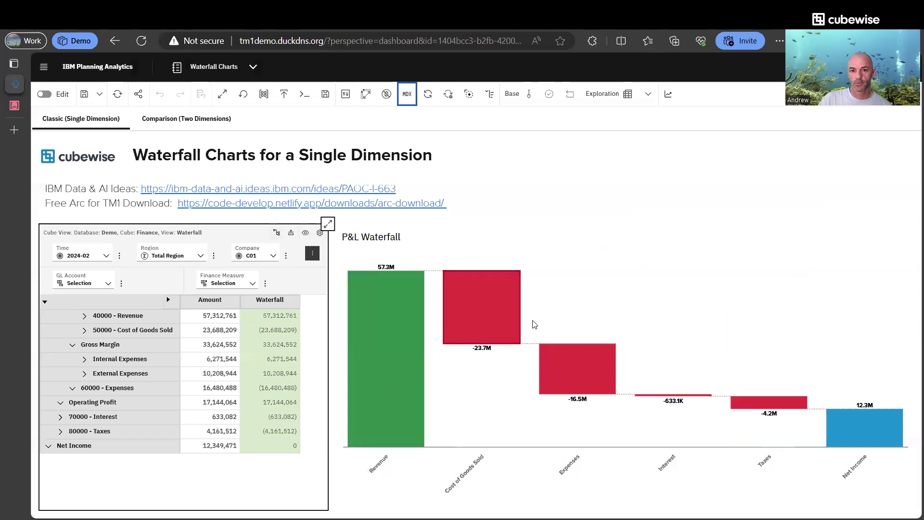
# Turn on editing for the book and inspect the GL Account set on the P&L Waterfall chart's x-axis, cancelling out of the set editor
pyautogui.click(583, 264)
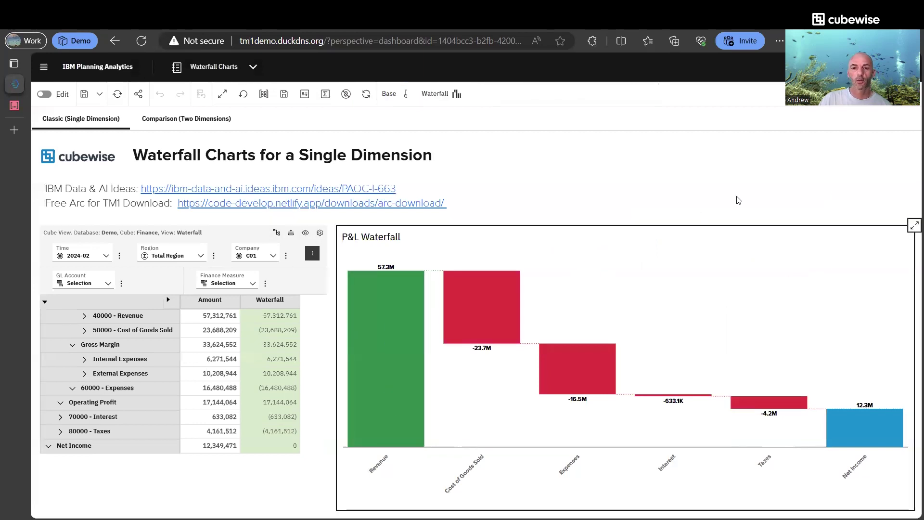
pyautogui.click(44, 94)
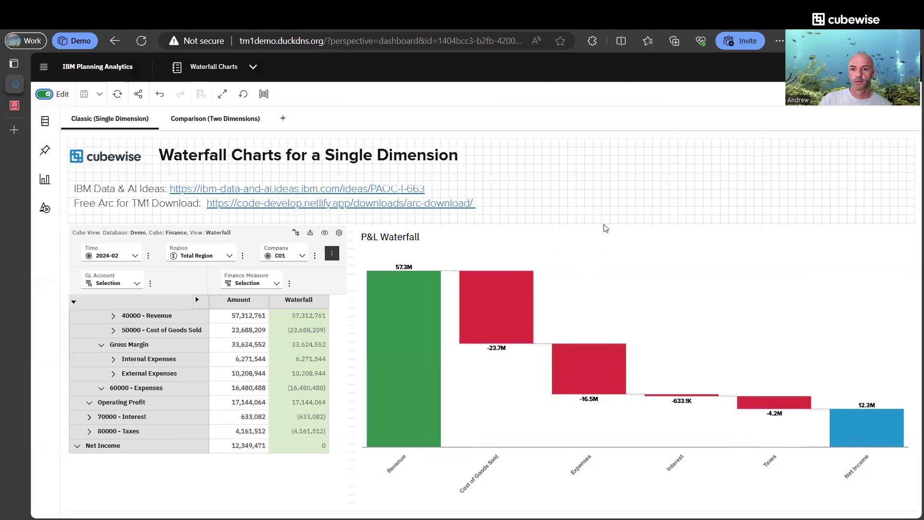
pyautogui.click(631, 233)
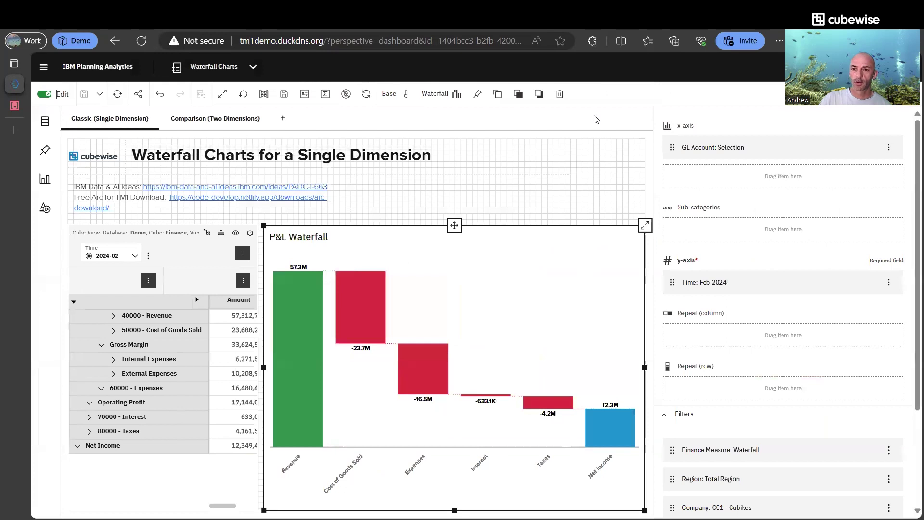
pyautogui.click(734, 147)
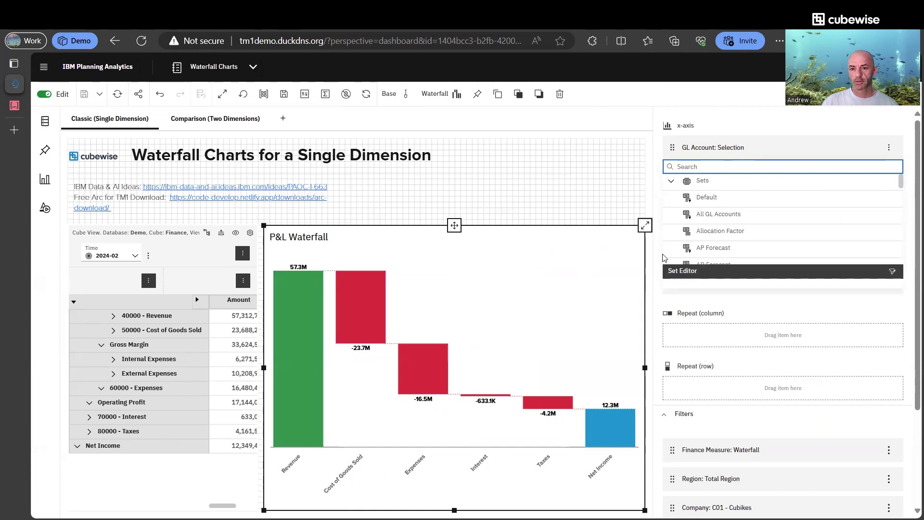
pyautogui.click(683, 272)
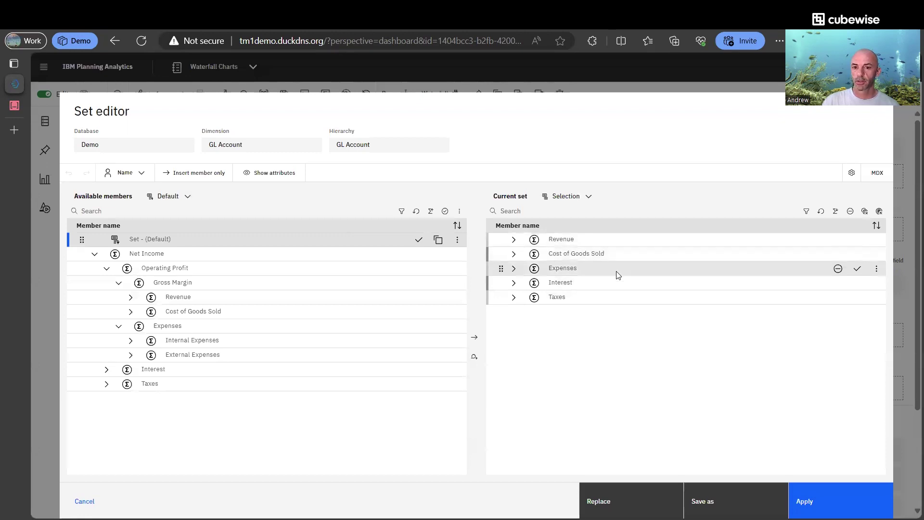
pyautogui.click(524, 496)
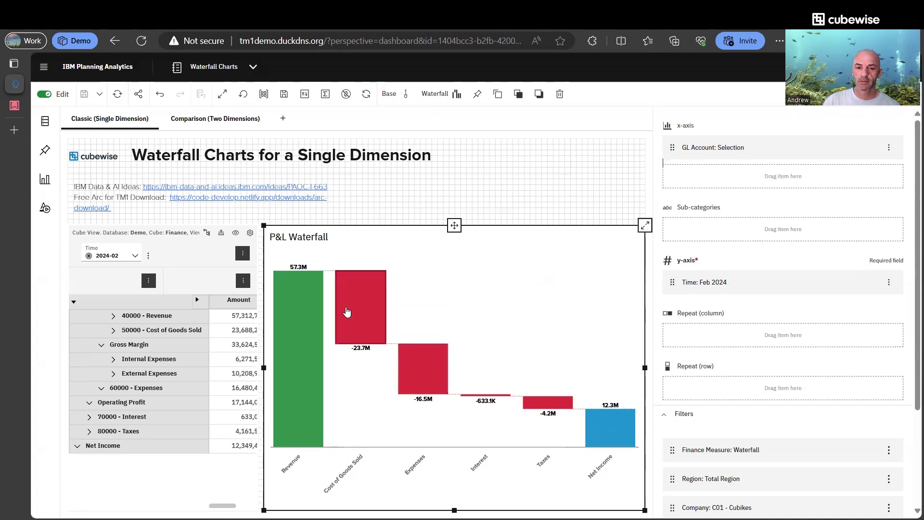
# Inspect the P&L Waterfall's Cost of Goods Sold column and its chart properties, including the total column axis label
pyautogui.moveTo(346, 312)
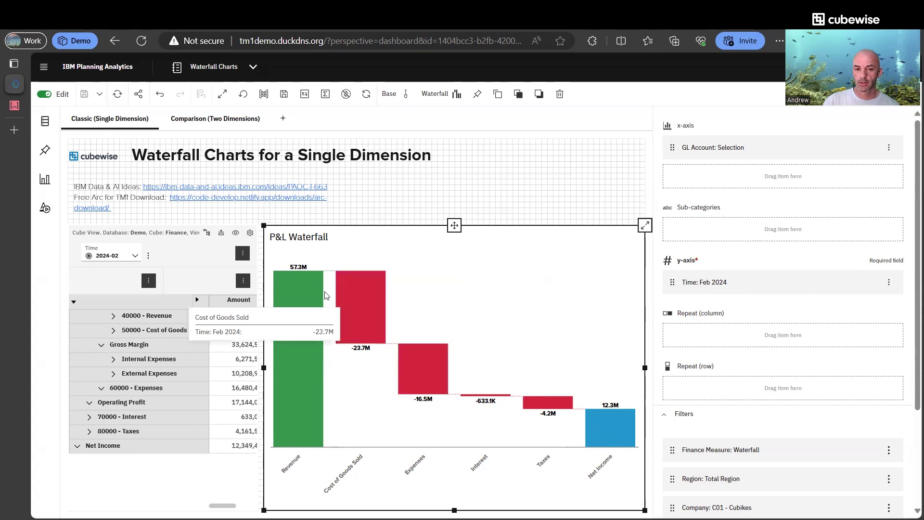
pyautogui.moveTo(354, 295)
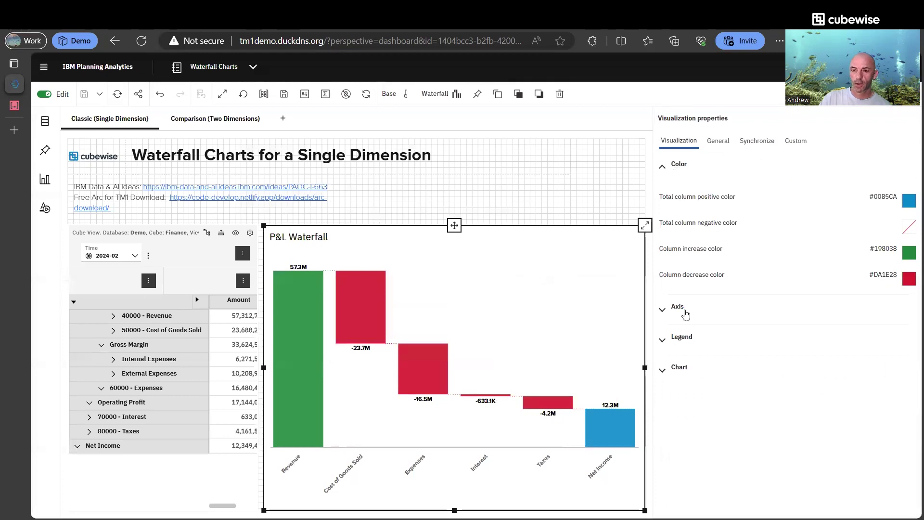
pyautogui.click(690, 375)
pyautogui.scroll(-2, 767, 374)
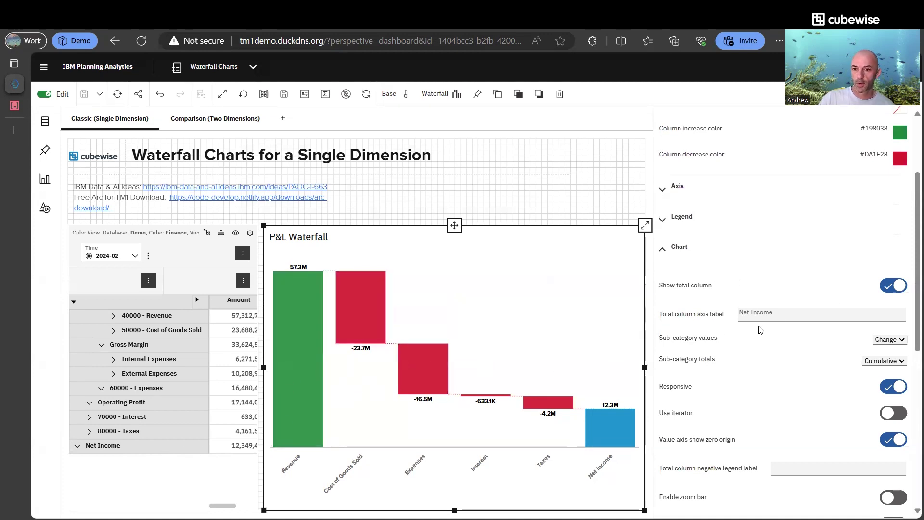
pyautogui.click(744, 313)
pyautogui.hotkey('ctrl', 'a')
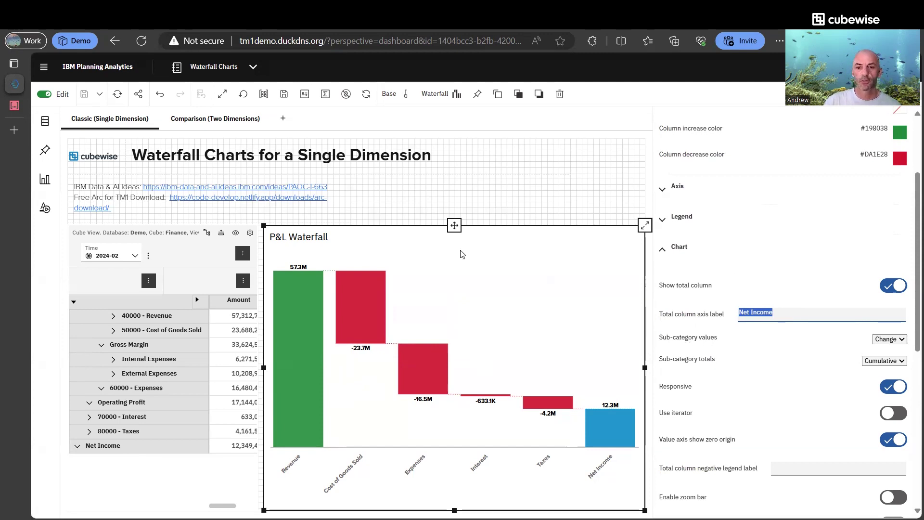
pyautogui.click(554, 251)
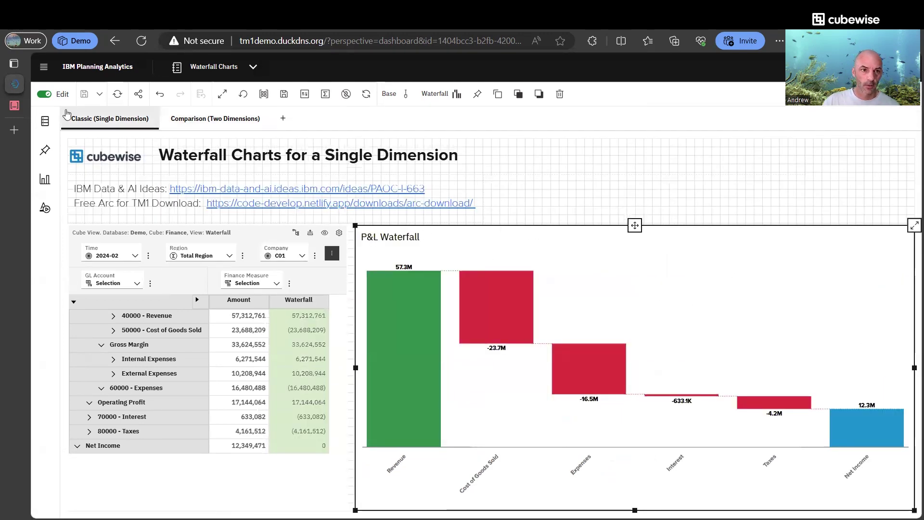
# Show the Net Income Bridge chart's visualization properties on the Comparison (Two Dimensions) sheet in edit mode
pyautogui.click(210, 120)
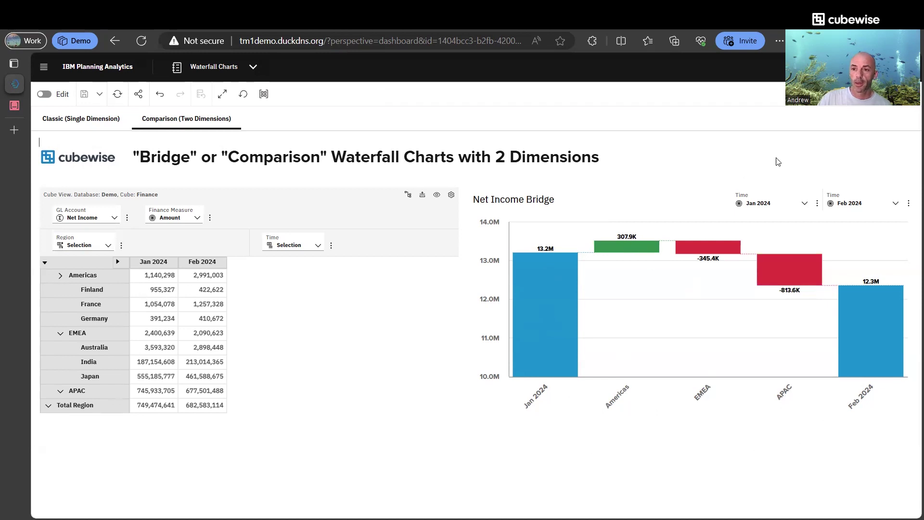
pyautogui.click(653, 223)
pyautogui.click(44, 94)
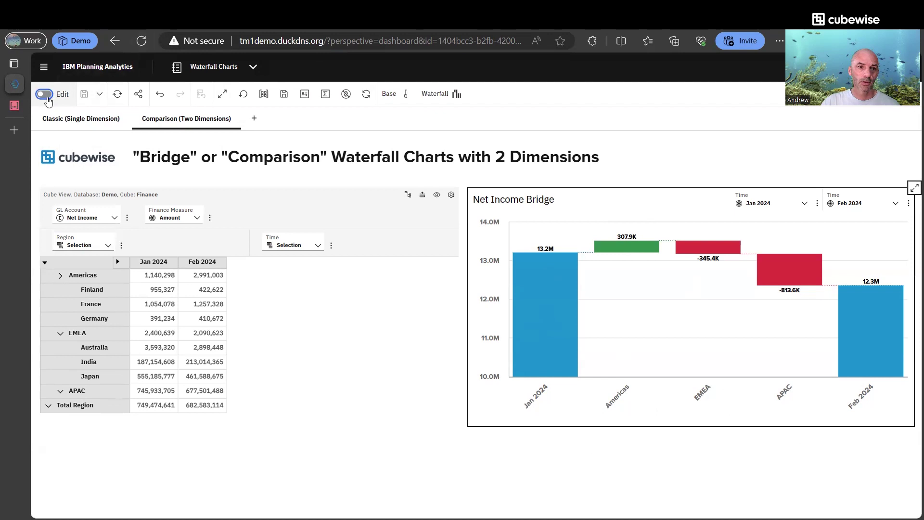
pyautogui.click(618, 220)
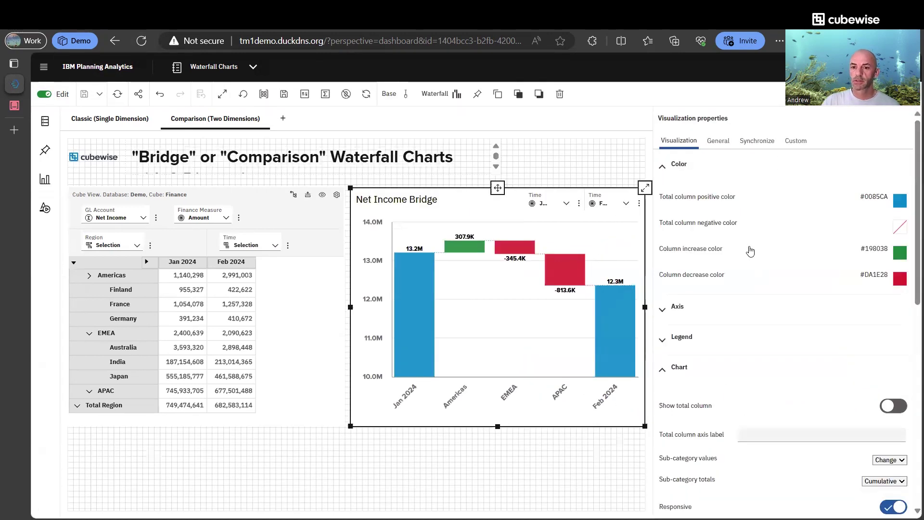
pyautogui.scroll(-3, 723, 260)
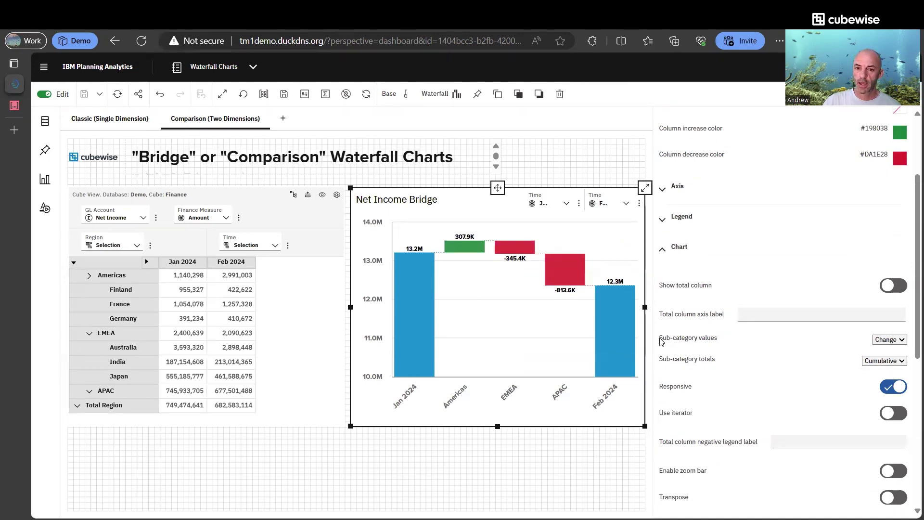
# Try Actual for the Net Income Bridge chart's sub-category values and set them back to Change
pyautogui.click(890, 341)
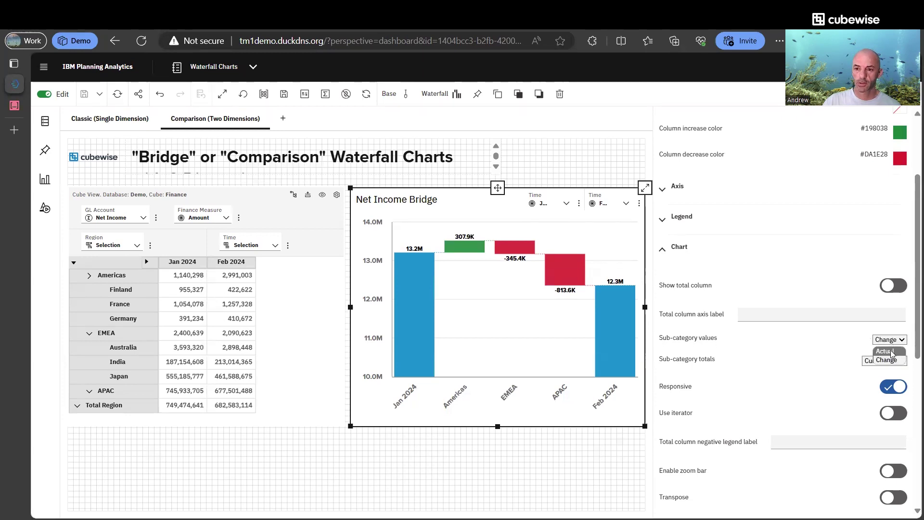
pyautogui.click(892, 351)
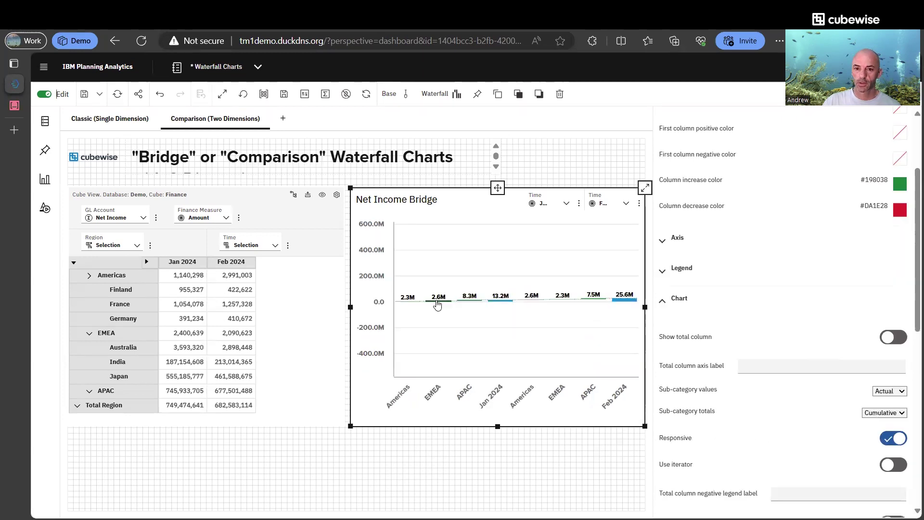
pyautogui.click(885, 391)
pyautogui.click(887, 413)
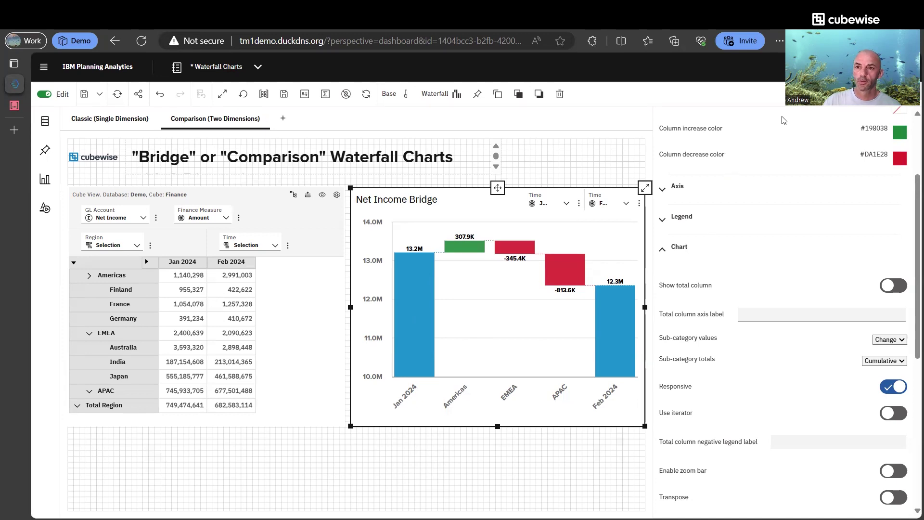
# Review the bridge chart's field assignments, and drill down into APAC and back up to the regions
pyautogui.scroll(10, 782, 120)
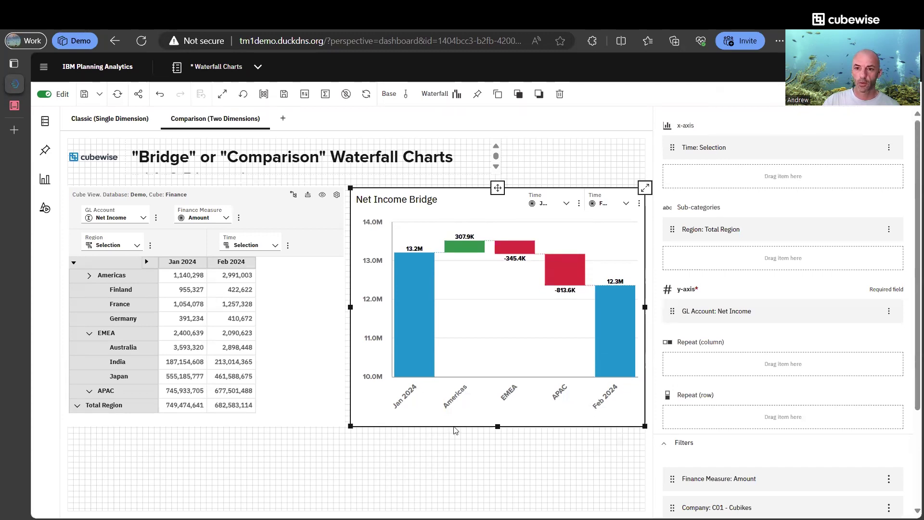
pyautogui.moveTo(756, 232)
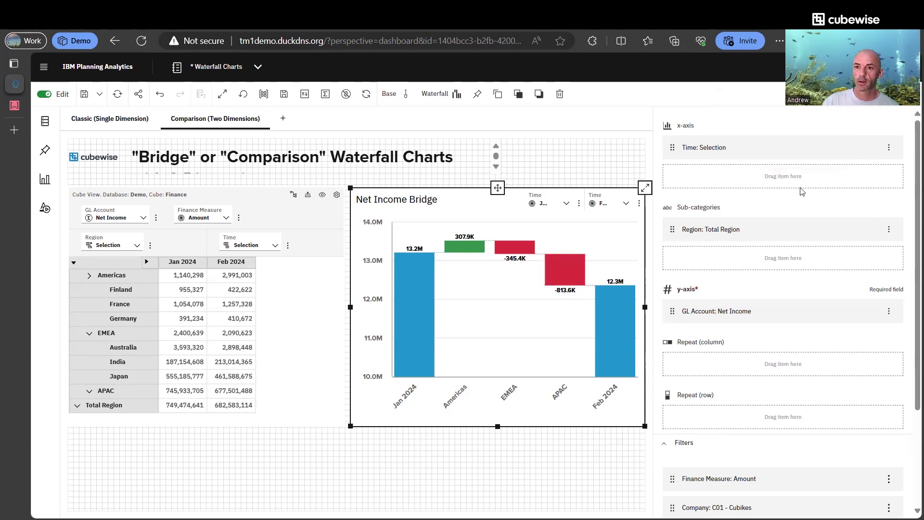
pyautogui.rightClick(784, 395)
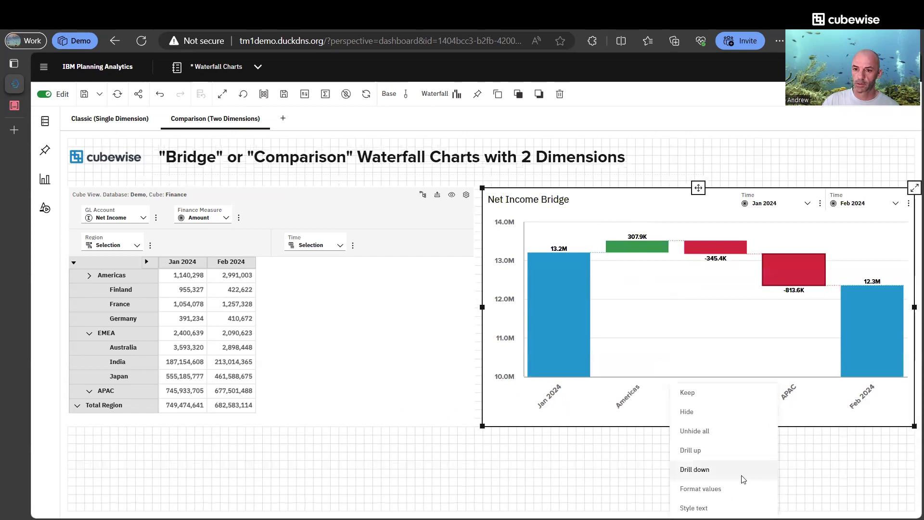
pyautogui.click(695, 470)
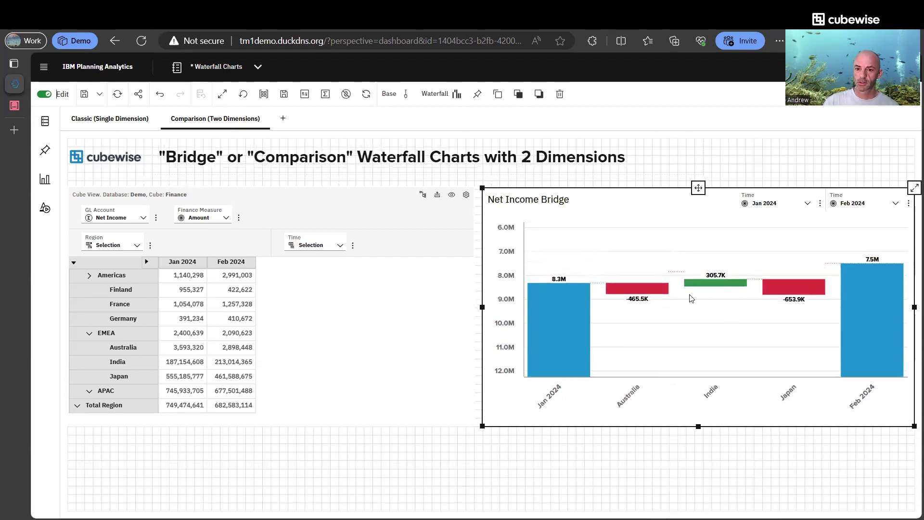
pyautogui.rightClick(792, 394)
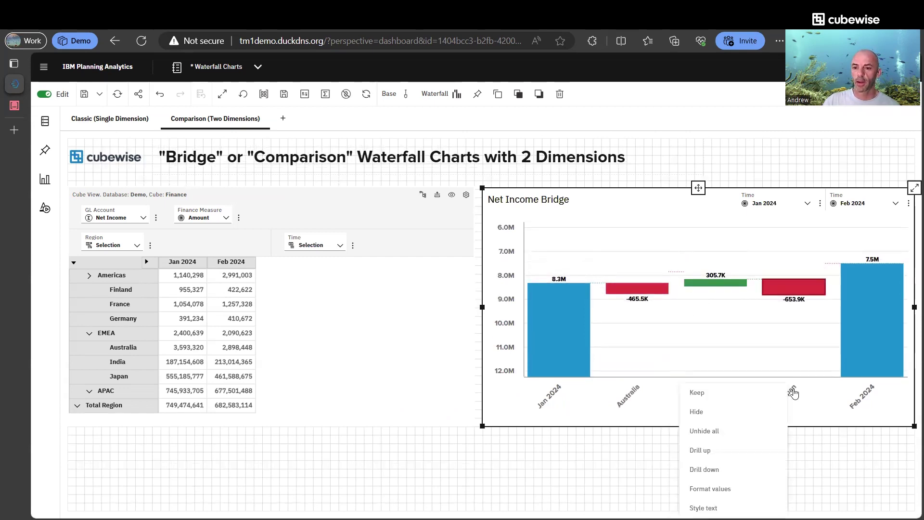
pyautogui.click(743, 460)
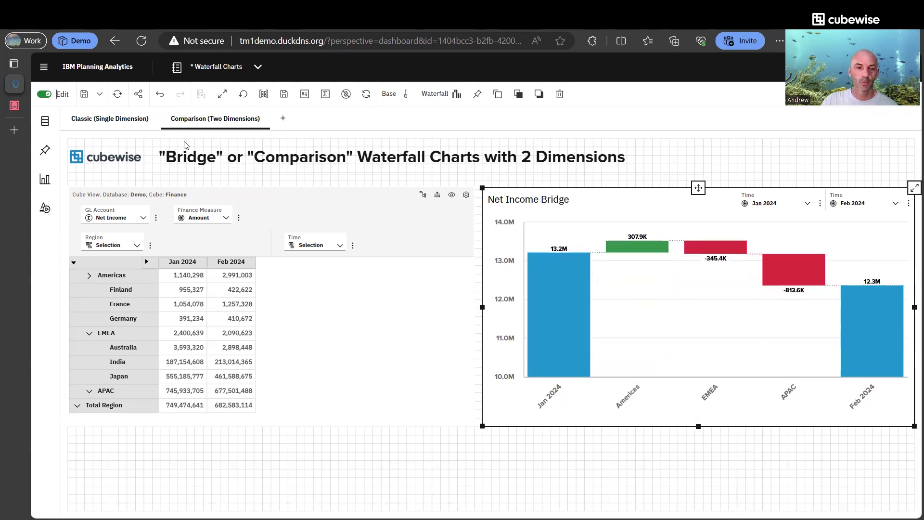
# Save the book with editing turned off and set the Net Income Bridge's first Time selector to Dec 2023
pyautogui.click(42, 95)
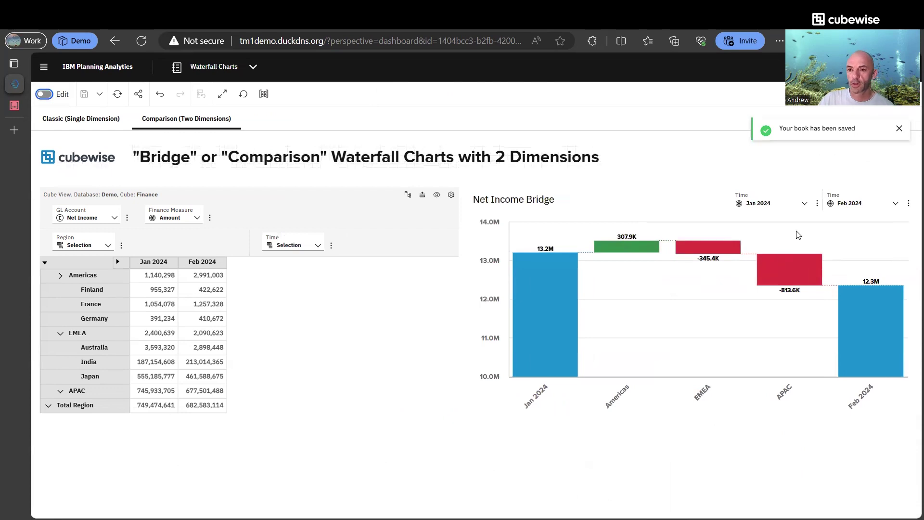
pyautogui.click(804, 204)
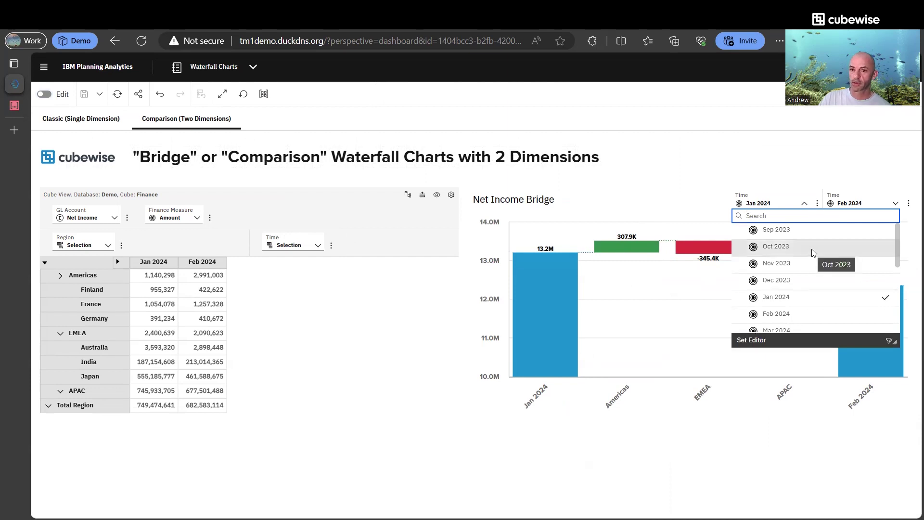
pyautogui.click(820, 279)
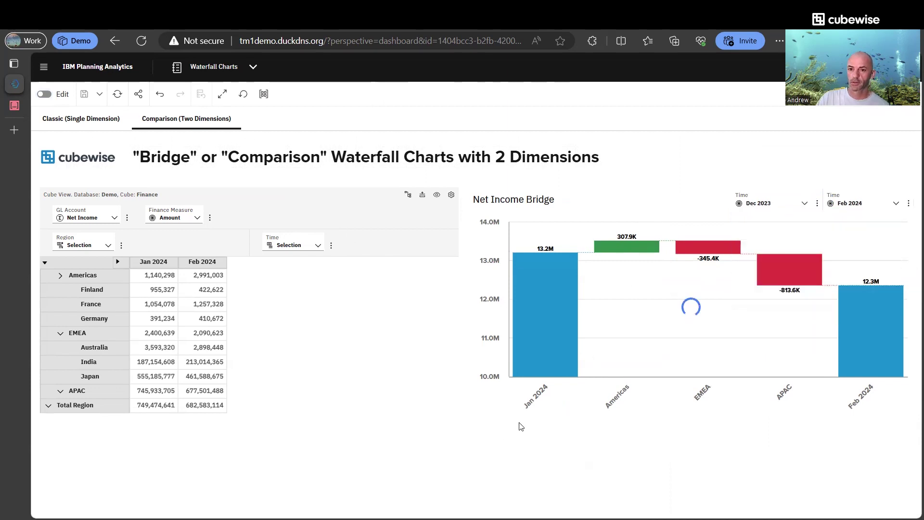